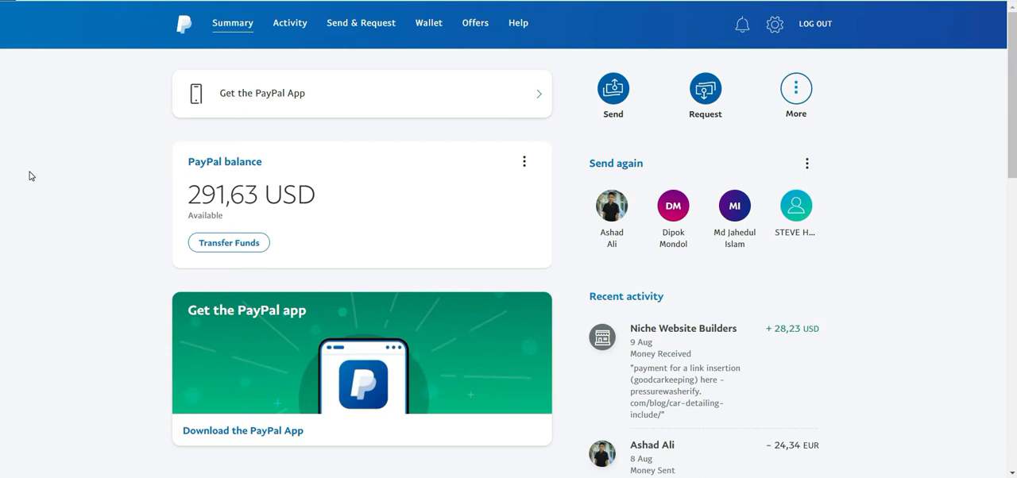
Start a new invoice from the Send & Request page.
left_click(797, 89)
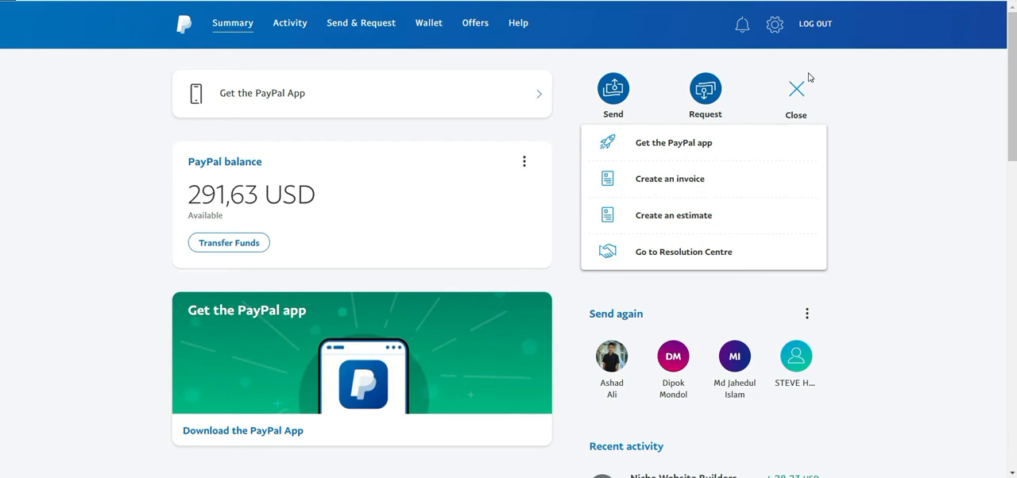
left_click(405, 124)
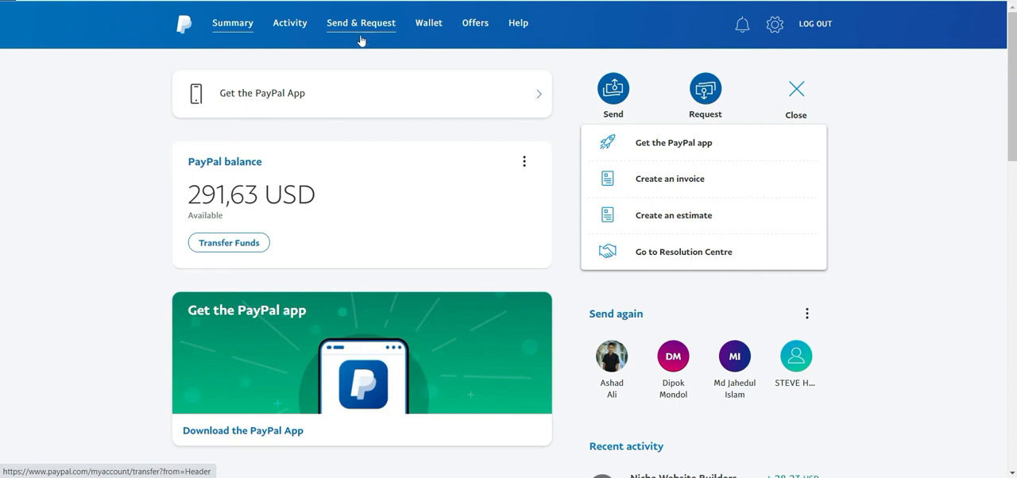
left_click(670, 179)
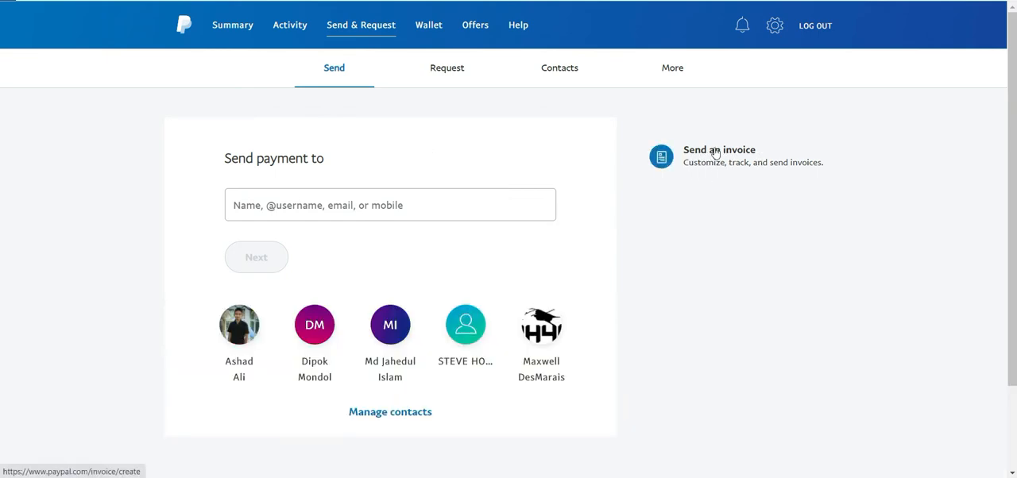
left_click(701, 165)
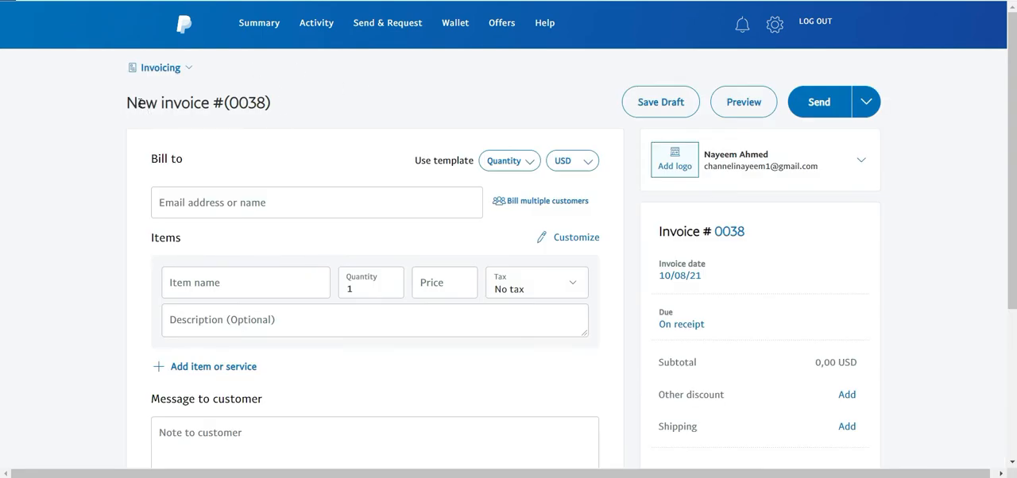
mouse_move(127, 103)
left_mouse_down()
mouse_move(270, 103)
mouse_move(135, 106)
left_mouse_up()
left_click(132, 107)
left_click_drag(225, 105, 265, 101)
left_click(265, 100)
left_click_drag(149, 159, 193, 159)
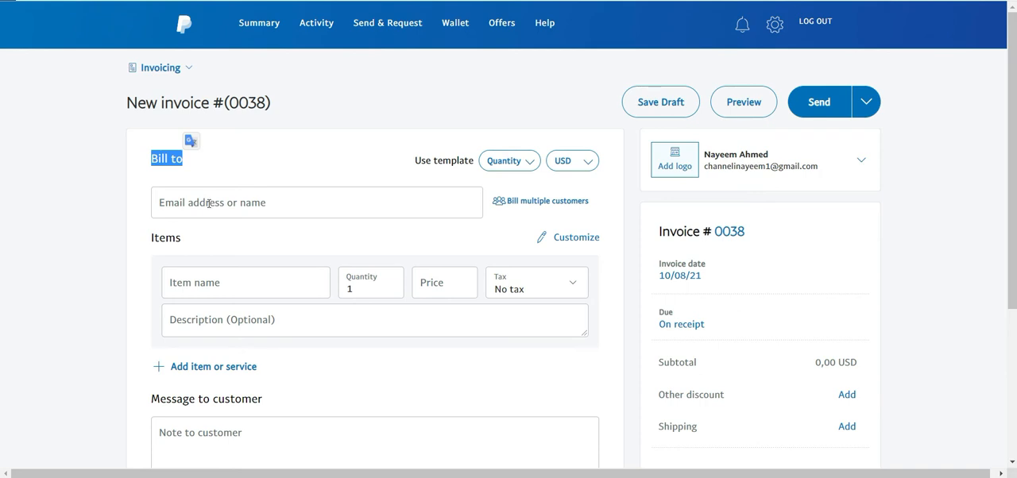
Bill the invoice to the customer by entering the customer's email address.
left_click(204, 203)
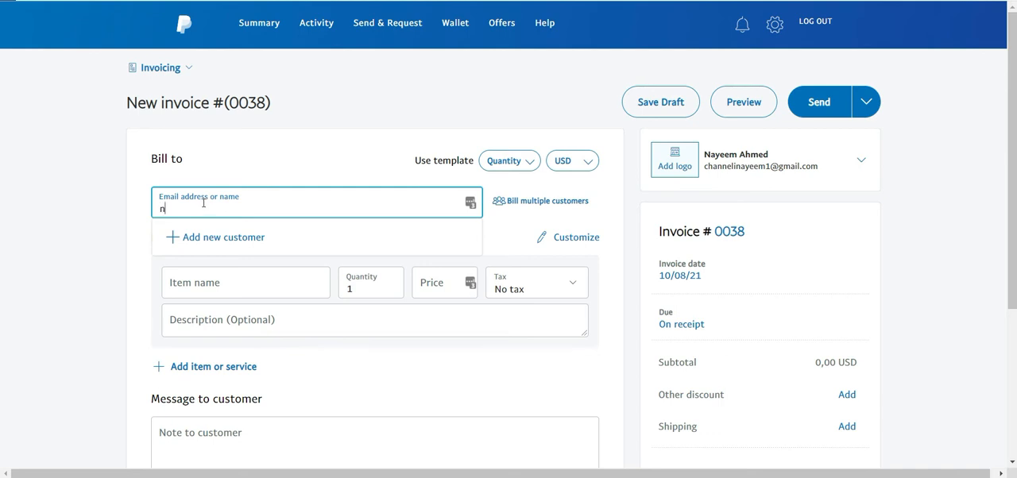
key("BackSpace")
key("BackSpace")
key("BackSpace")
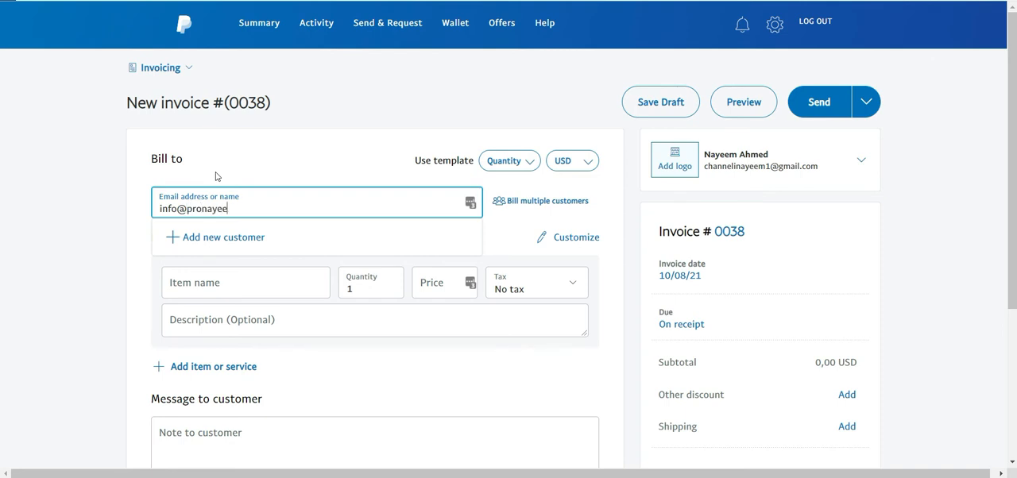
key("Return")
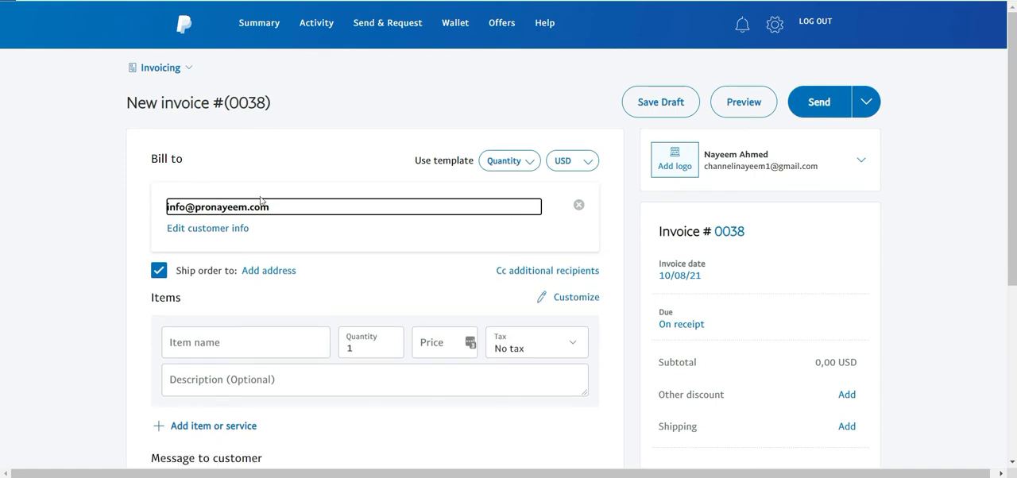
Examine the invoice template choices and the list of available currencies without changing either.
left_click_drag(414, 159, 443, 161)
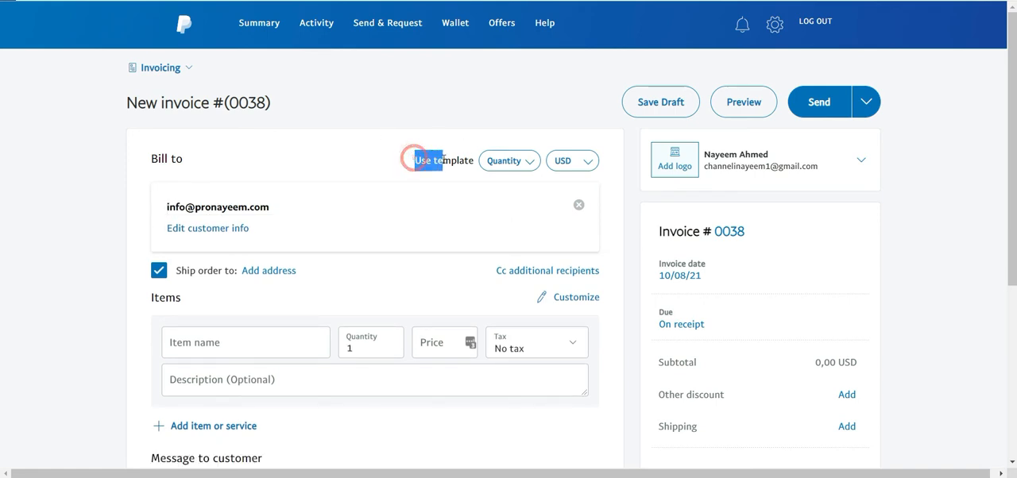
left_click(513, 162)
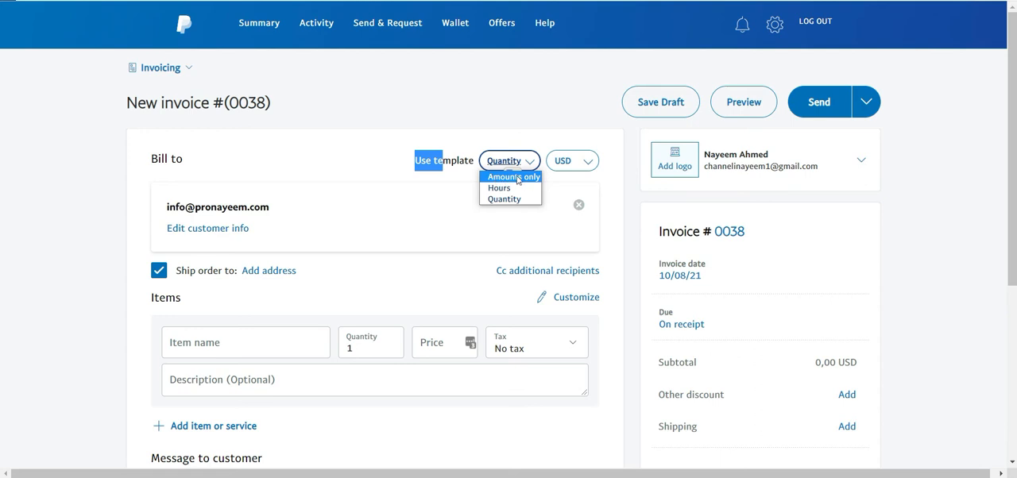
left_click(412, 163)
left_click(585, 161)
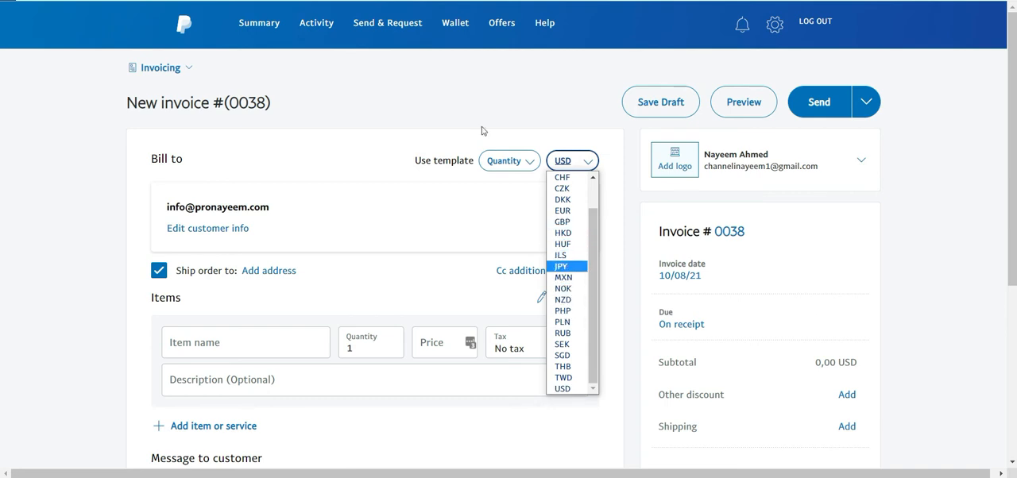
left_click(540, 118)
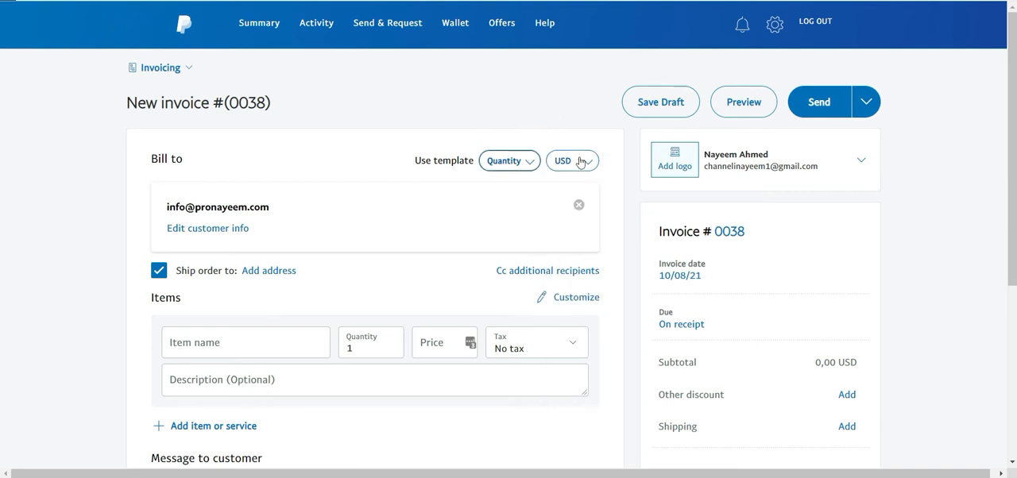
scroll(309, 230, "down", 2)
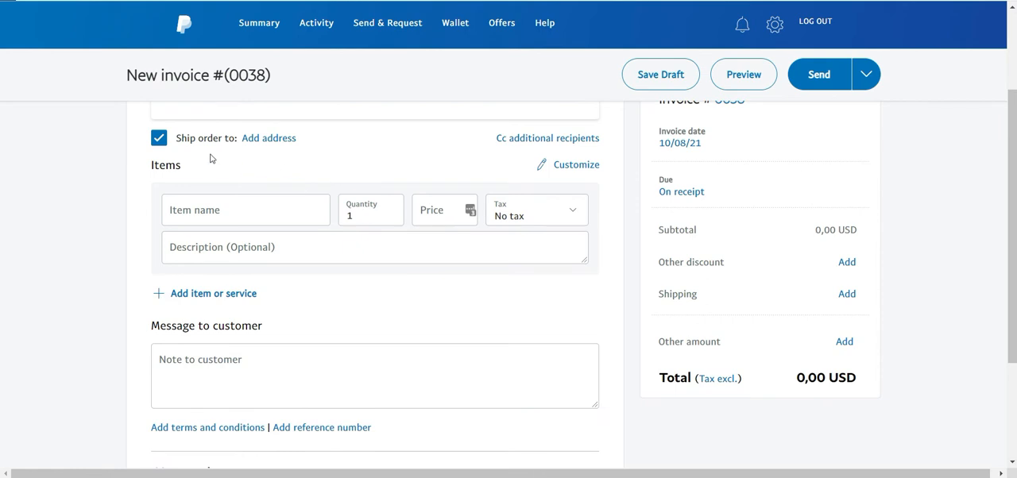
scroll(260, 196, "up", 2)
Fill in the first invoice item as Logo Design with a price of 50 USD.
scroll(245, 253, "down", 2)
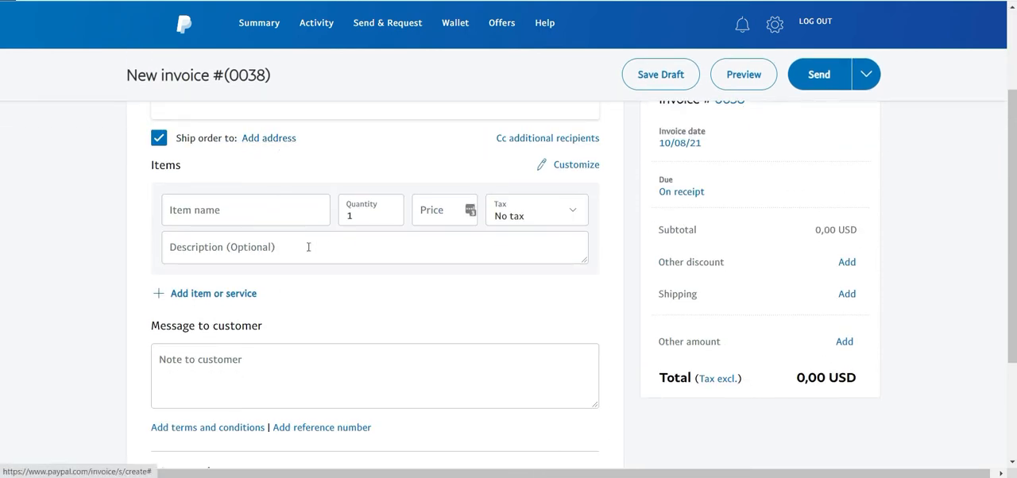
left_click(207, 208)
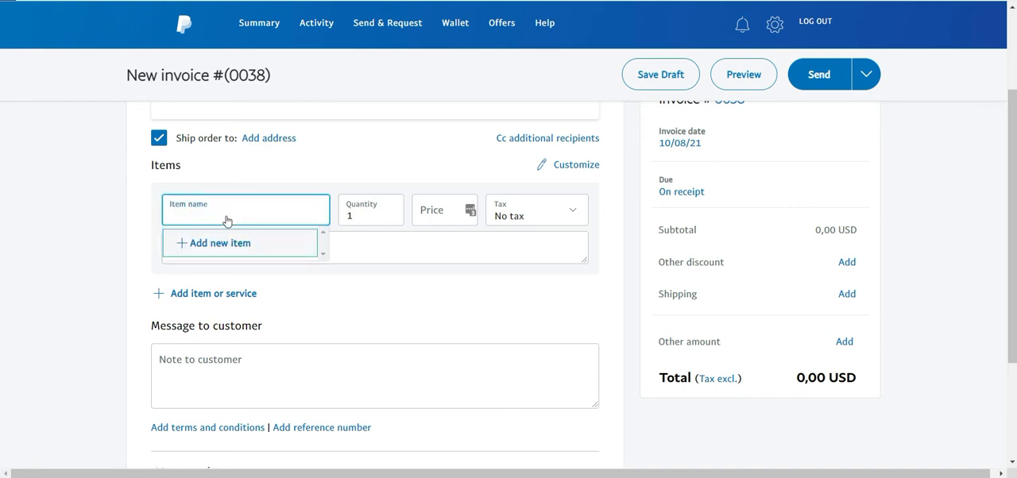
scroll(226, 221, "down", 1)
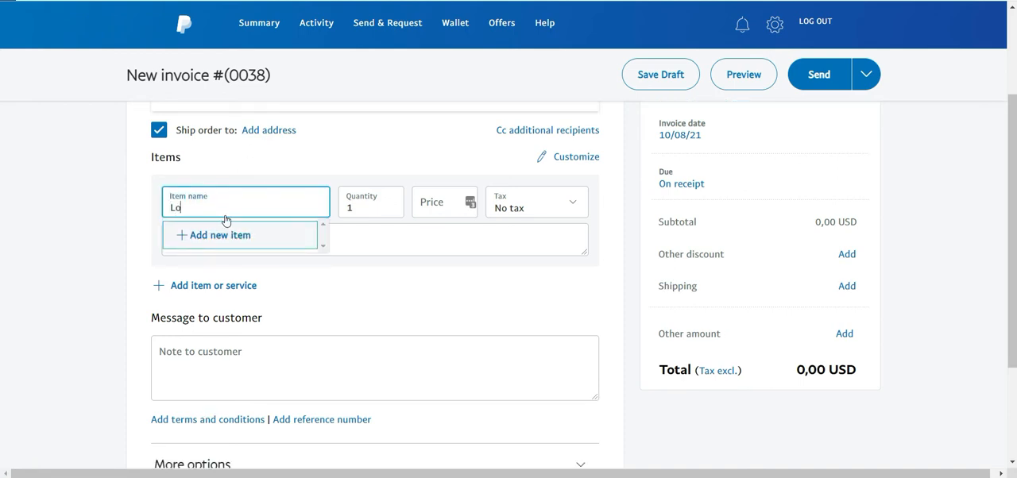
type("Logo Design")
left_click(353, 206)
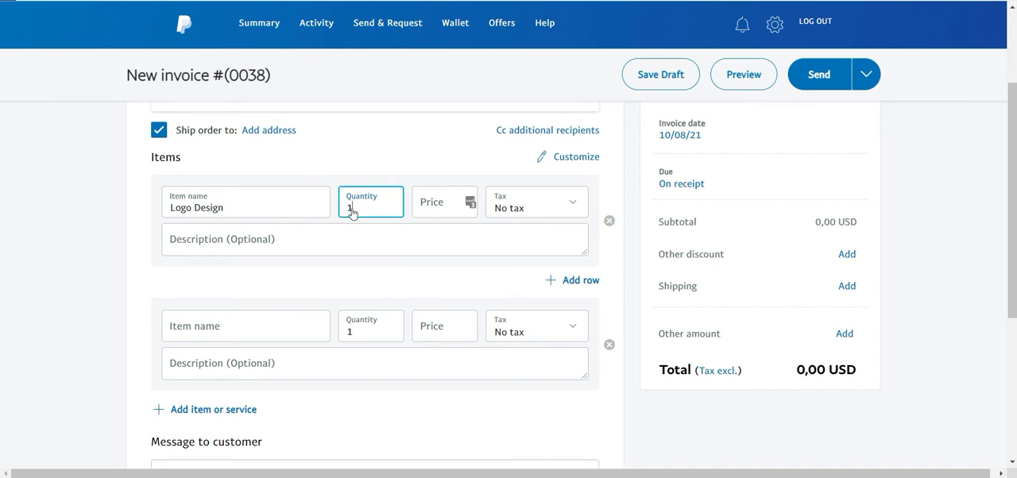
left_click(438, 204)
type("50")
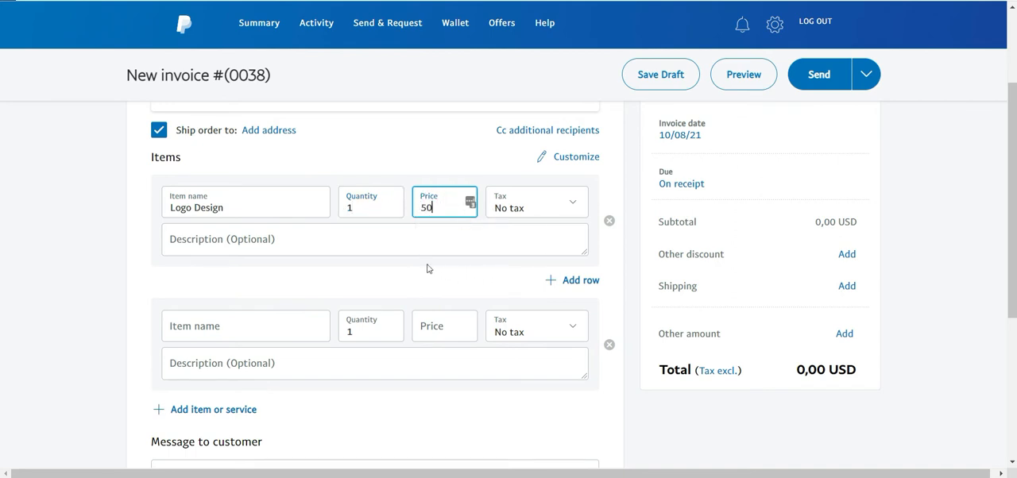
left_click(278, 243)
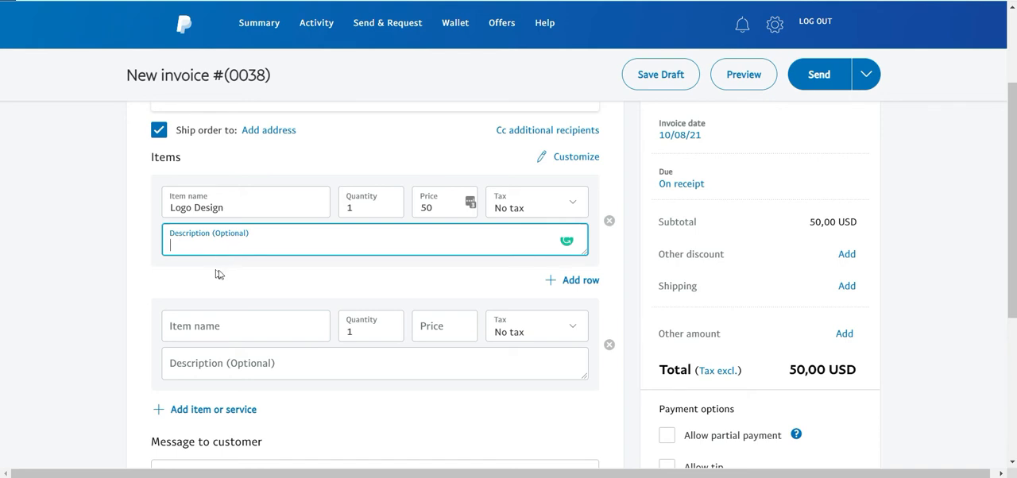
scroll(226, 270, "down", 1)
scroll(242, 270, "down", 1)
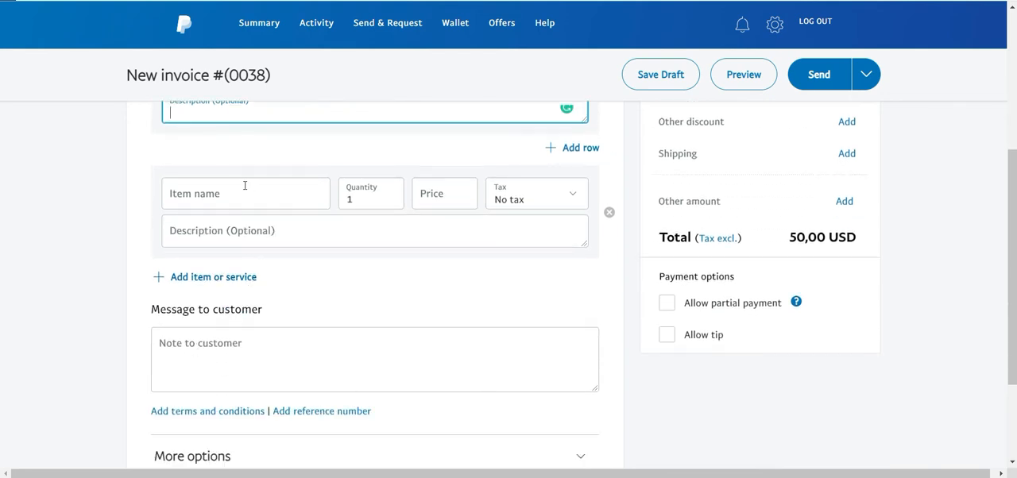
scroll(255, 215, "up", 3)
scroll(251, 271, "down", 2)
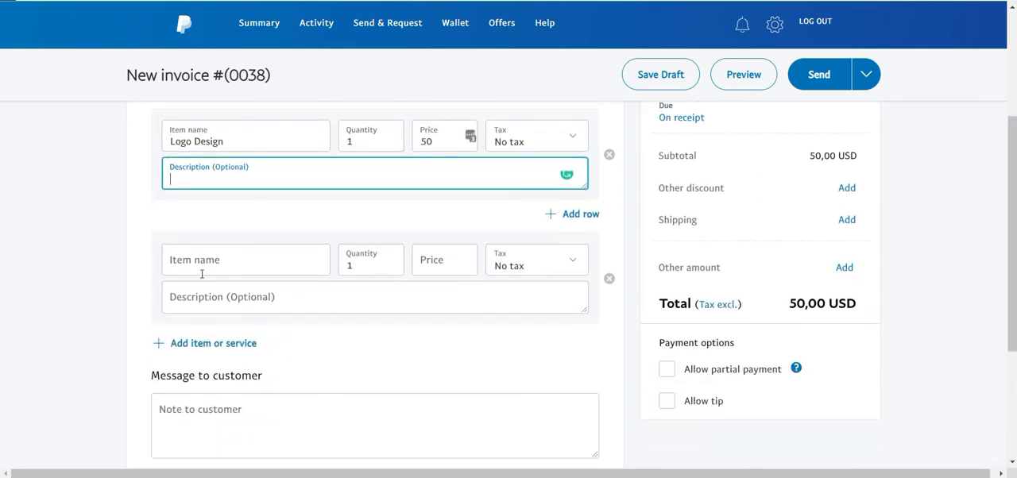
left_click(202, 270)
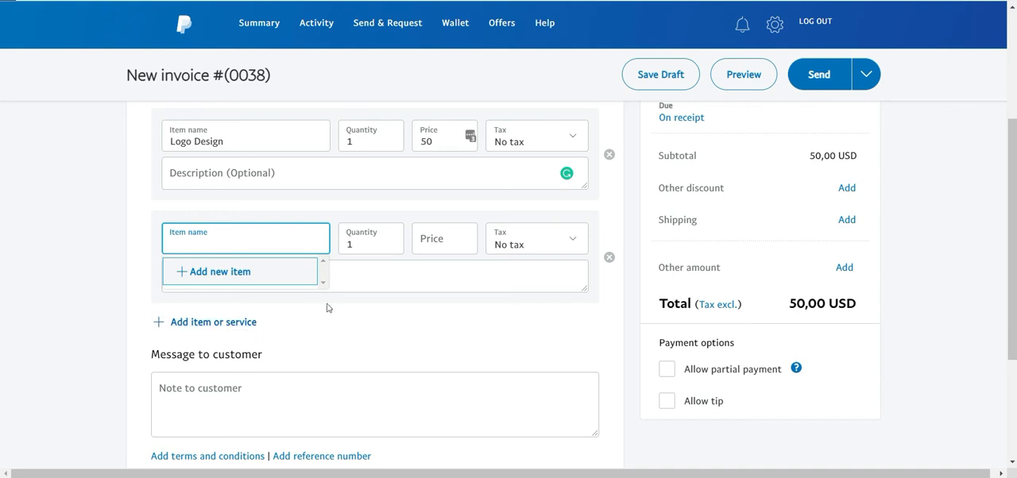
Add the note "Pay me please" as the message to the customer.
scroll(329, 307, "down", 1)
left_click(195, 341)
scroll(215, 286, "down", 1)
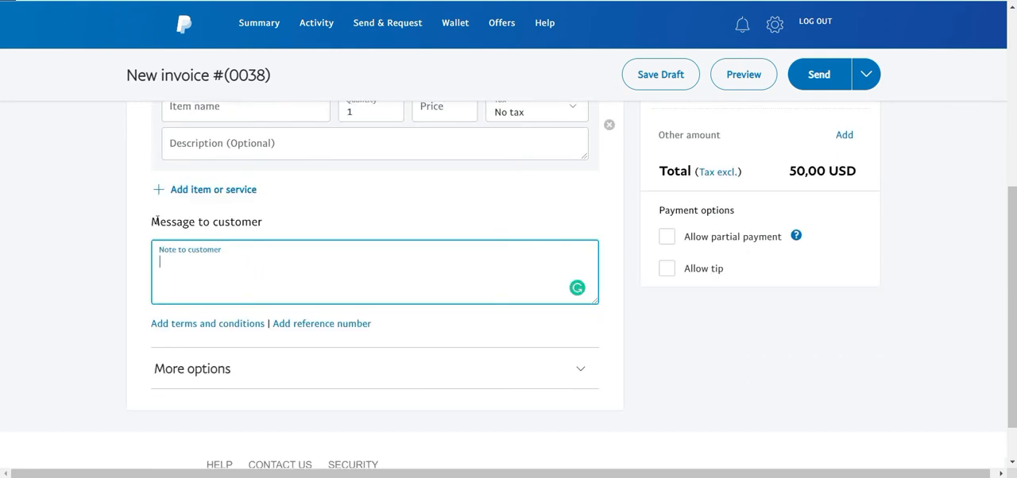
left_click_drag(156, 221, 262, 202)
left_click(259, 220)
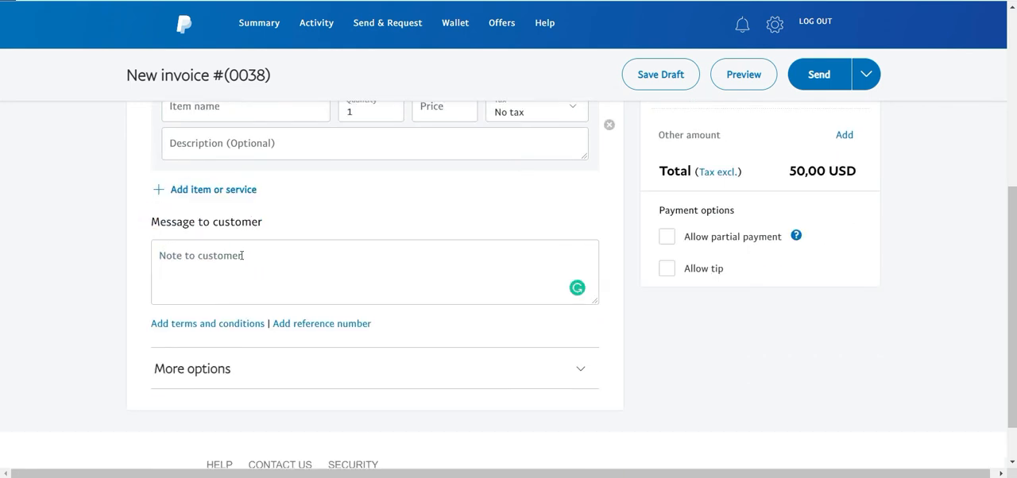
left_click(175, 261)
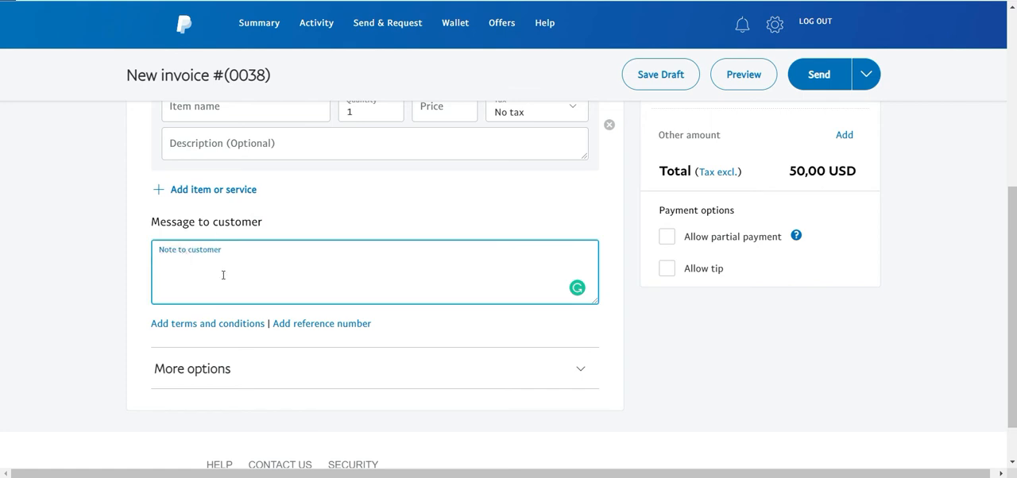
type("Pay me please")
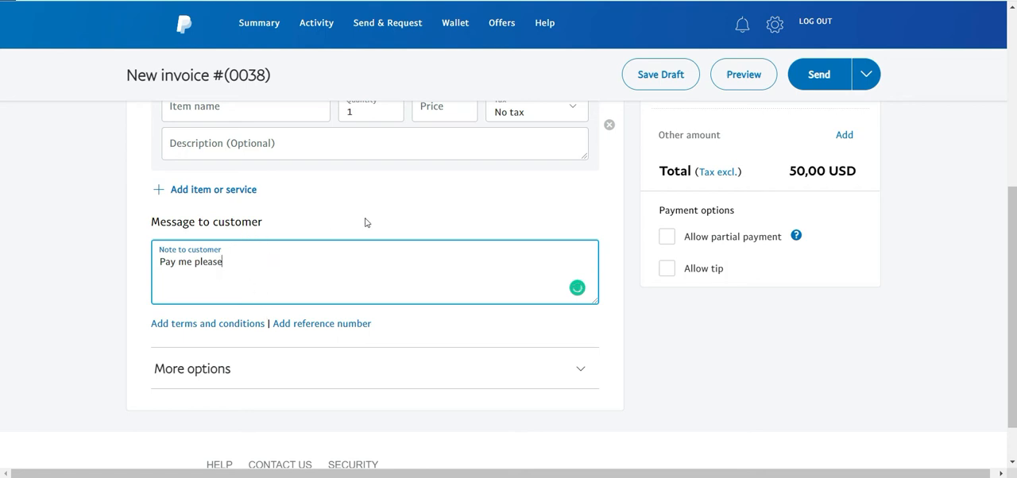
Expand the additional invoice options and examine the attachment file types, file limits and the memo to self.
scroll(286, 267, "down", 1)
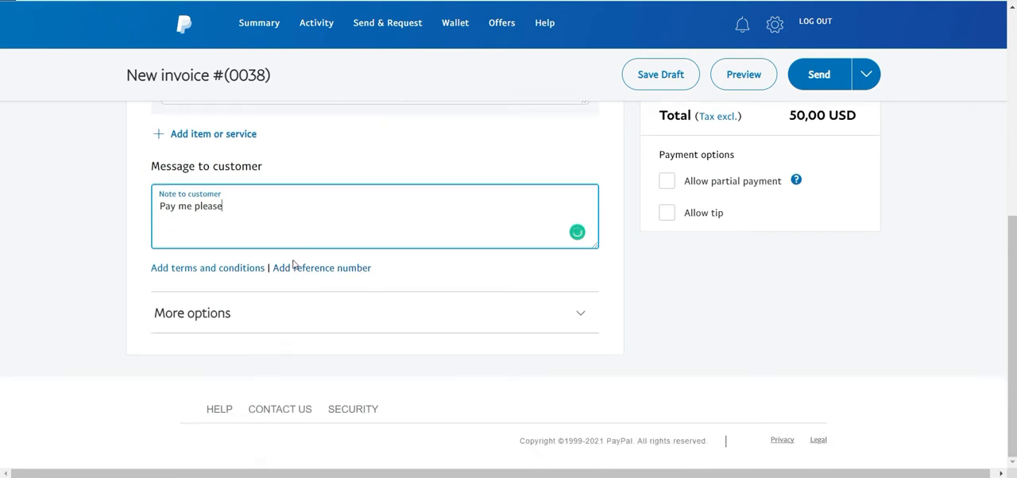
left_click(309, 305)
scroll(337, 289, "down", 3)
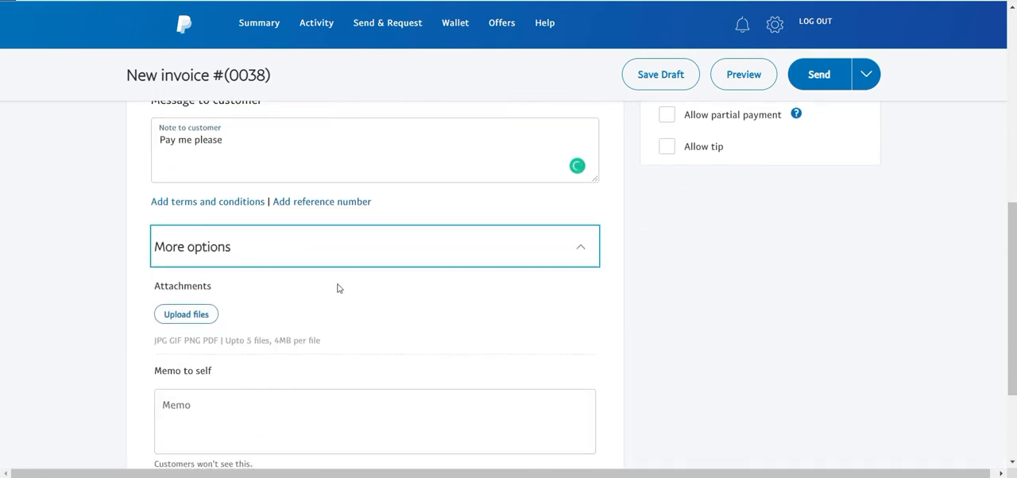
scroll(213, 199, "up", 1)
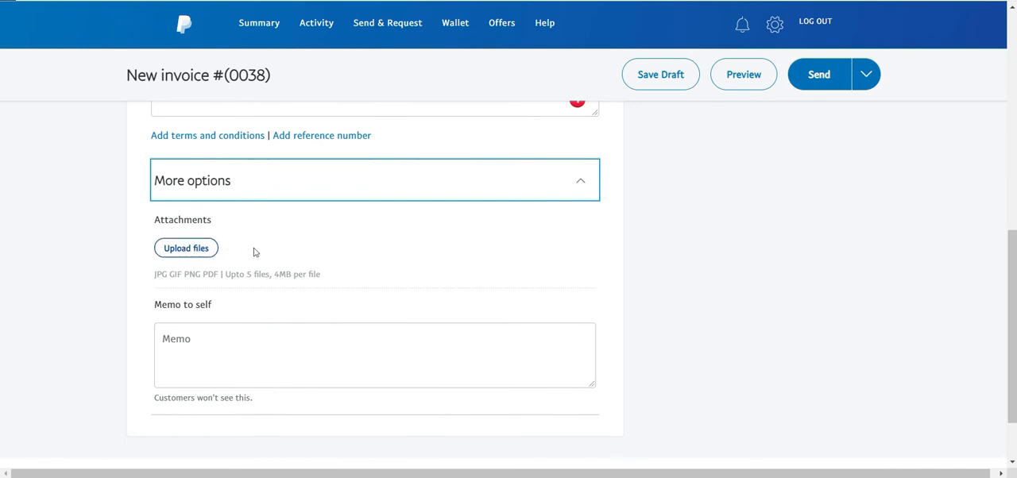
left_click_drag(225, 275, 270, 276)
left_click(253, 276)
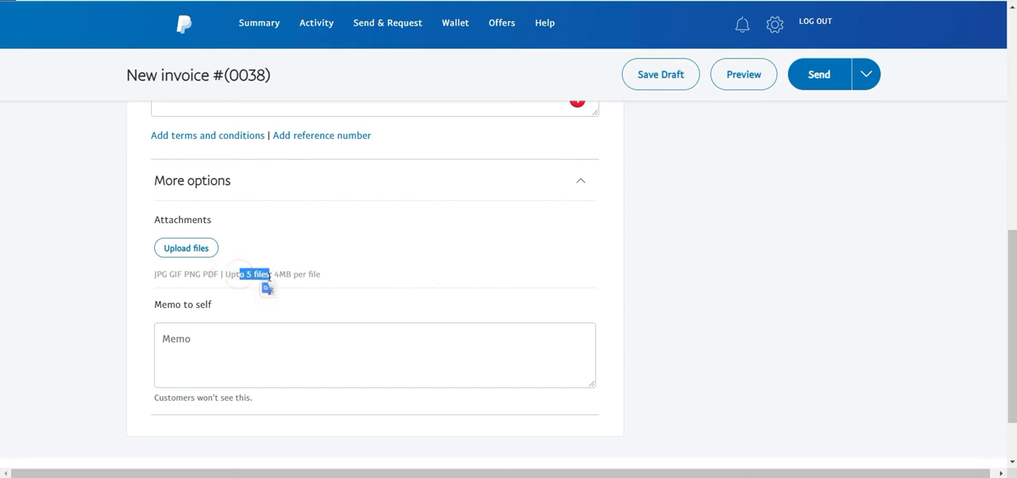
left_click_drag(148, 275, 201, 275)
left_click(200, 276)
left_click(207, 274)
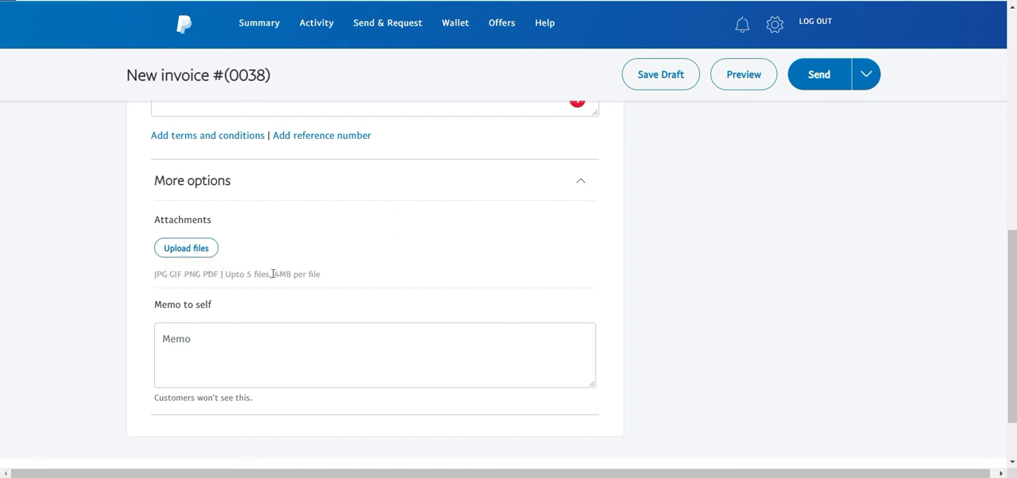
mouse_move(271, 274)
left_mouse_down()
mouse_move(324, 279)
mouse_move(273, 275)
left_mouse_up()
left_click(323, 276)
left_click(300, 274)
left_click(306, 276)
left_click(275, 274)
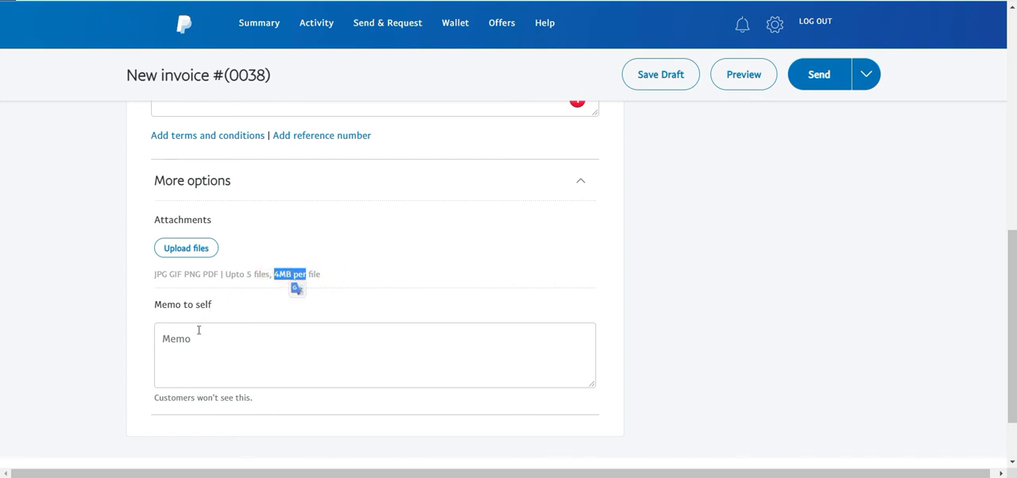
left_click_drag(156, 304, 223, 304)
left_click(225, 305)
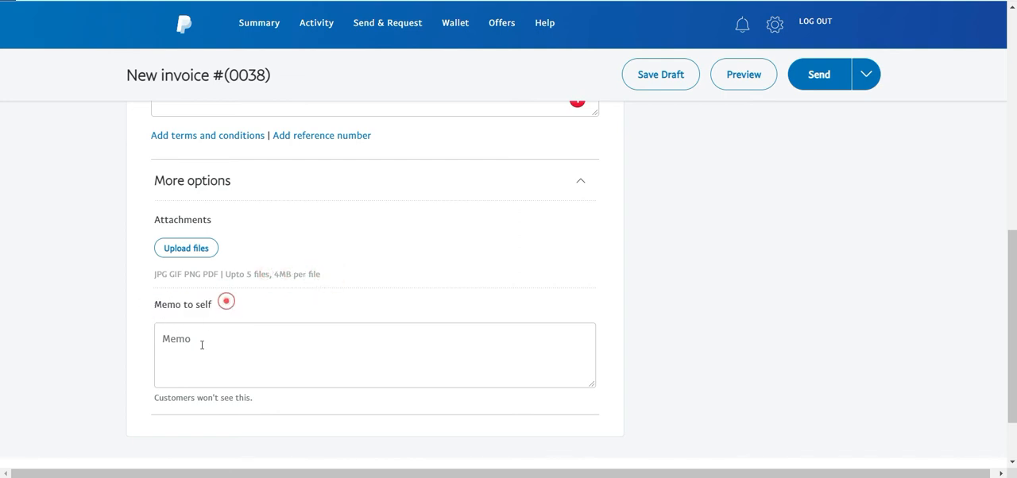
Examine the sender's contact details and the invoice summary, including due date, subtotal, discount, shipping, other amount and total.
scroll(350, 302, "up", 3)
scroll(355, 304, "up", 5)
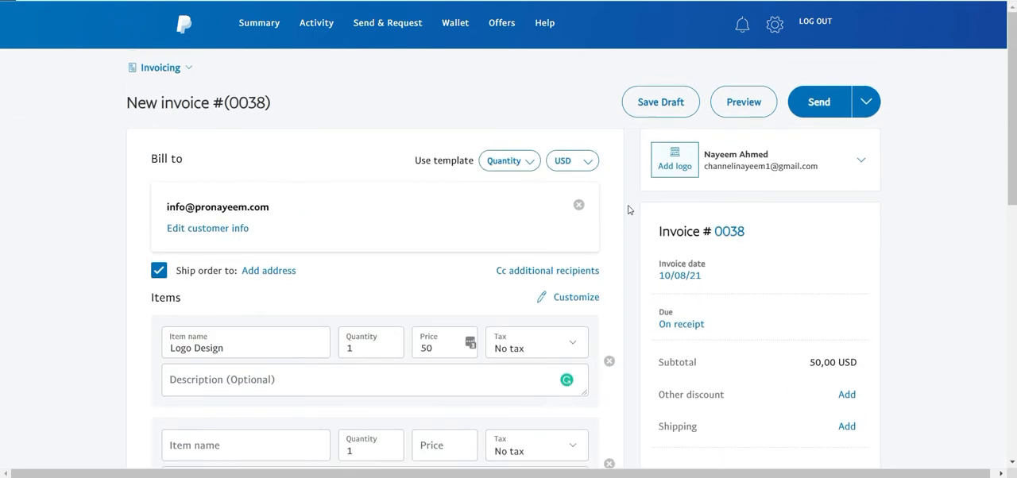
left_click_drag(718, 156, 768, 155)
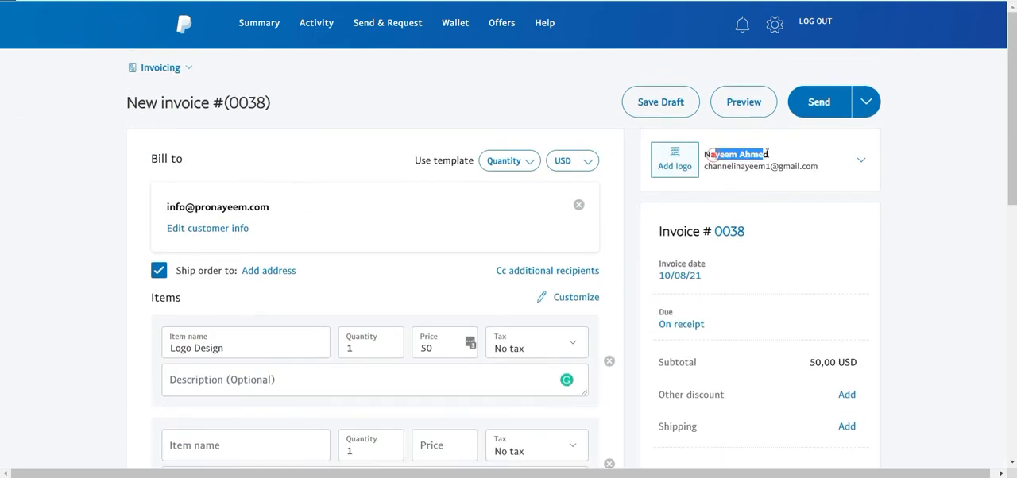
left_click(705, 154)
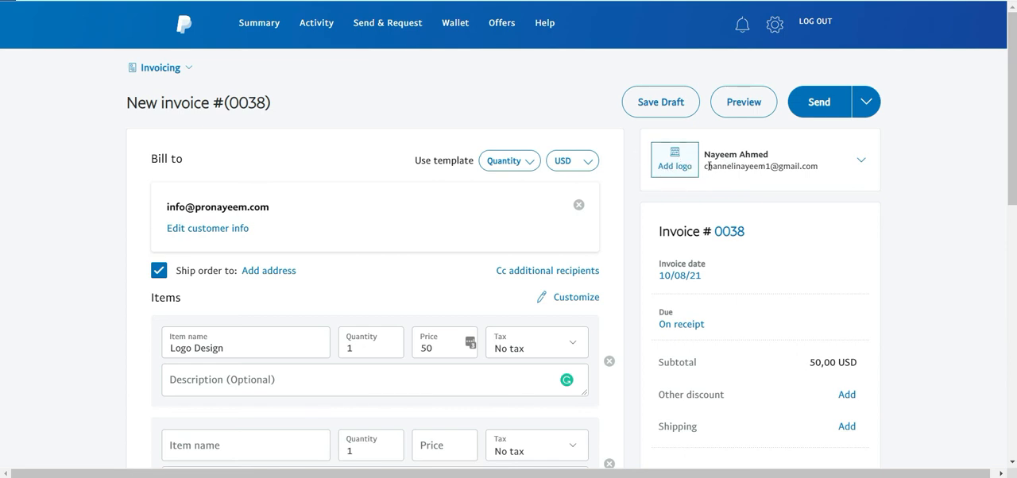
left_click_drag(704, 166, 794, 168)
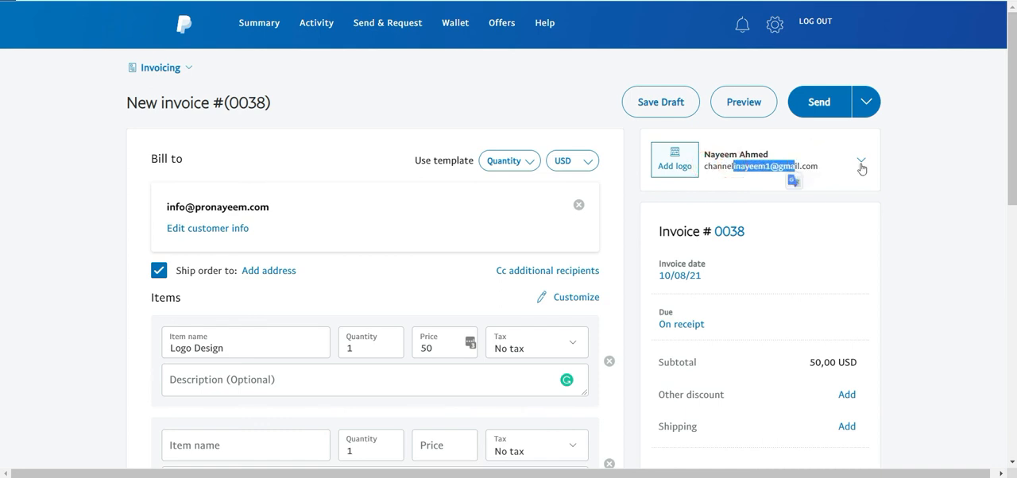
scroll(745, 216, "down", 1)
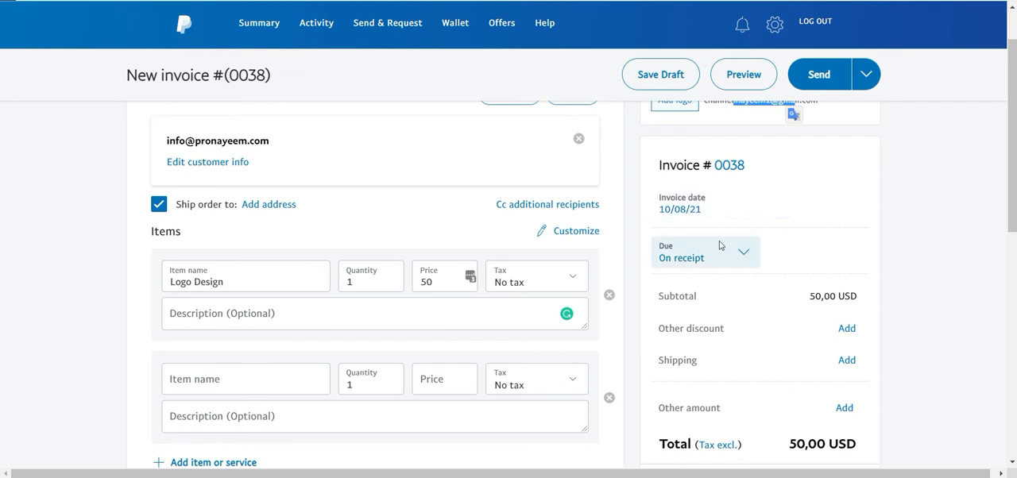
scroll(753, 235, "down", 1)
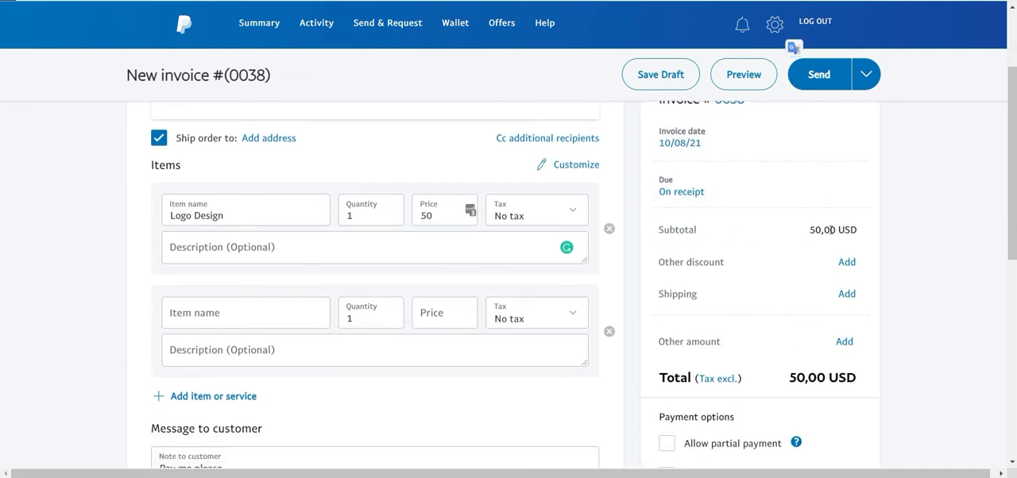
left_click_drag(832, 230, 804, 229)
scroll(802, 173, "down", 1)
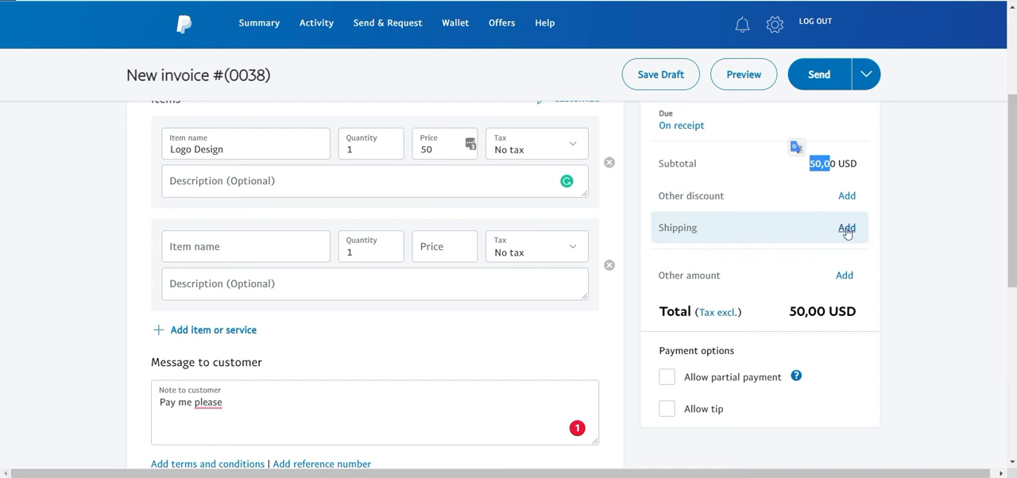
scroll(747, 216, "down", 2)
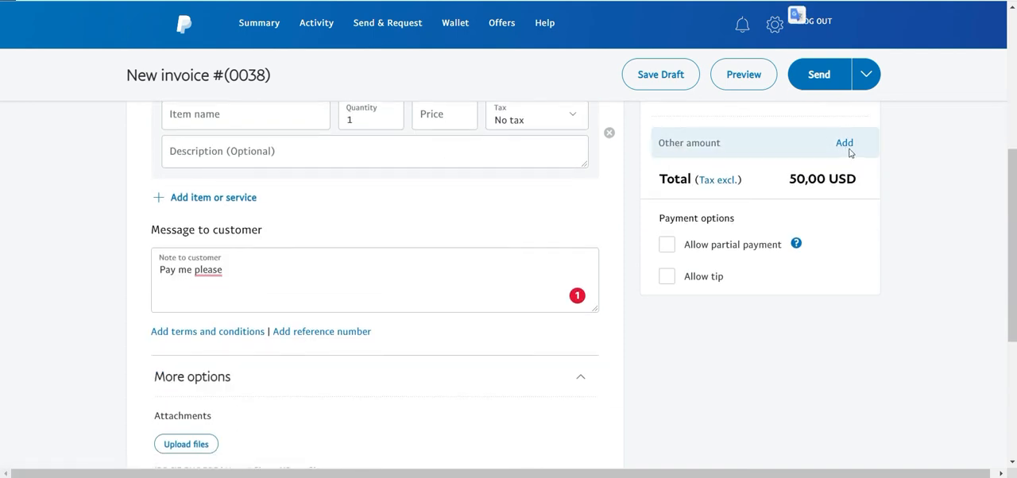
scroll(755, 180, "up", 1)
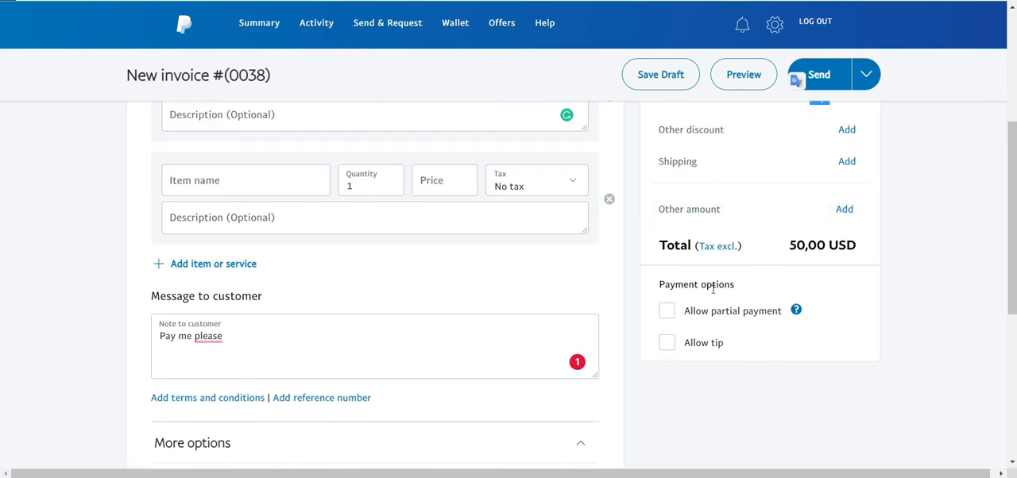
double_click(817, 238)
scroll(745, 254, "down", 1)
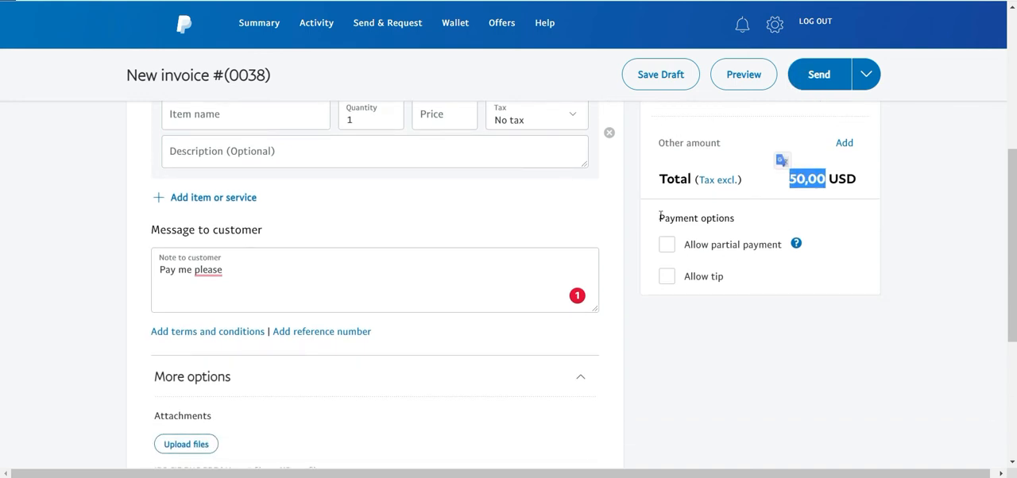
Try the option to allow partial payment under the payment options and switch it off again.
left_click_drag(660, 218, 761, 222)
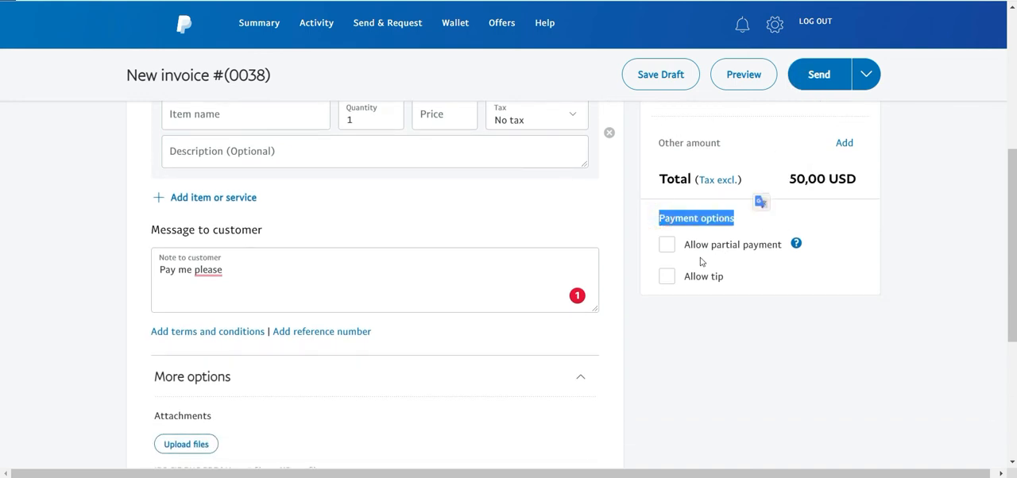
left_click(644, 228)
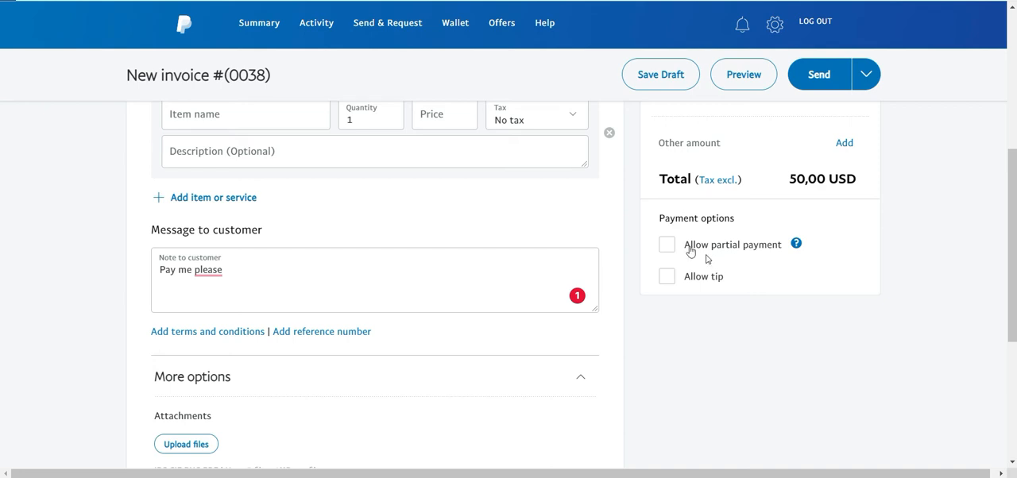
left_click(664, 249)
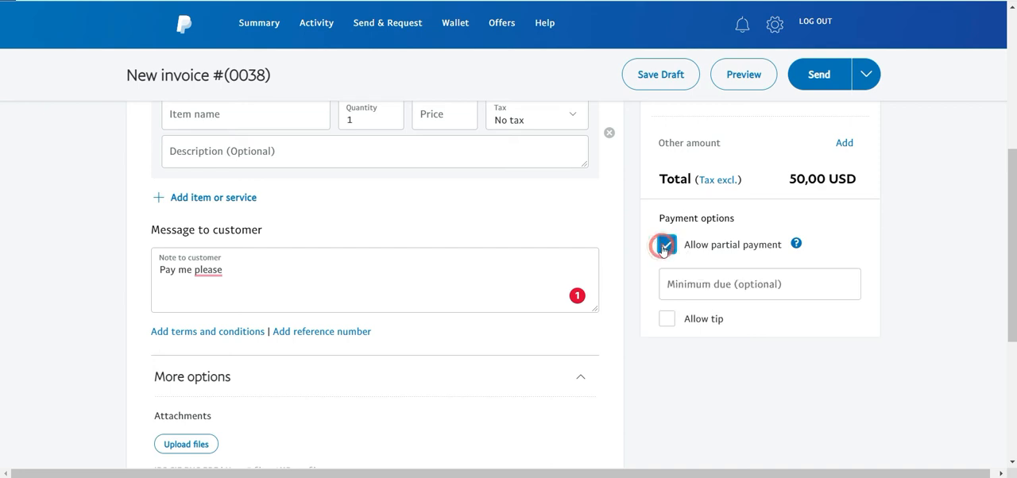
left_click(668, 248)
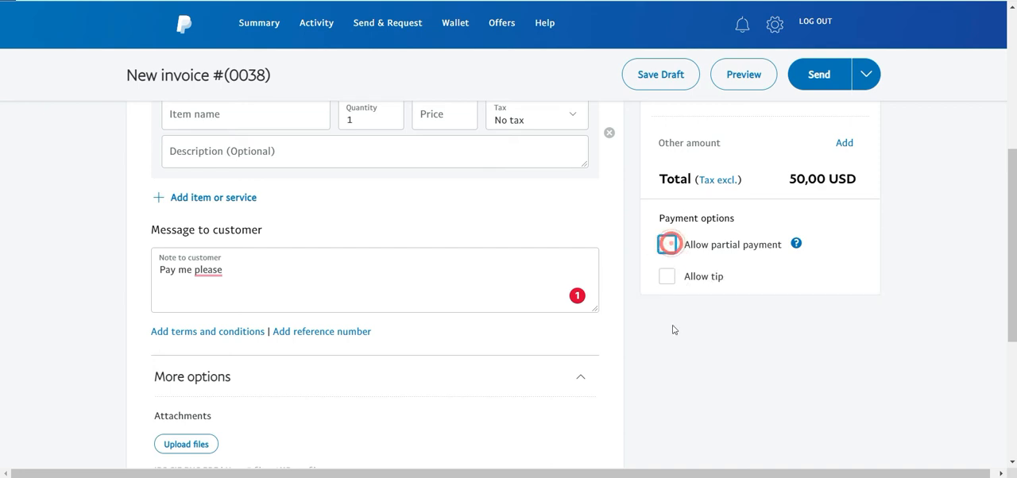
Allow the customer to add a tip to the invoice payment.
left_click(666, 277)
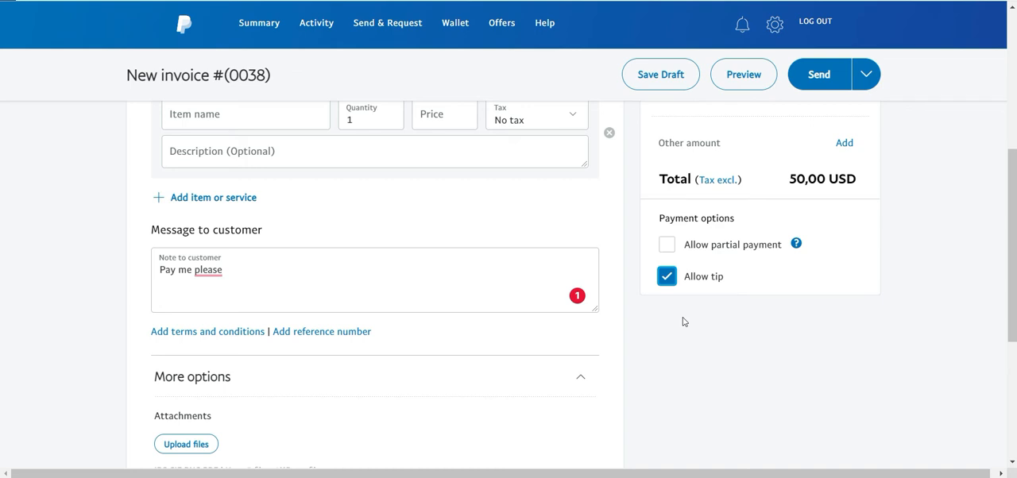
double_click(665, 282)
left_click_drag(665, 282, 681, 332)
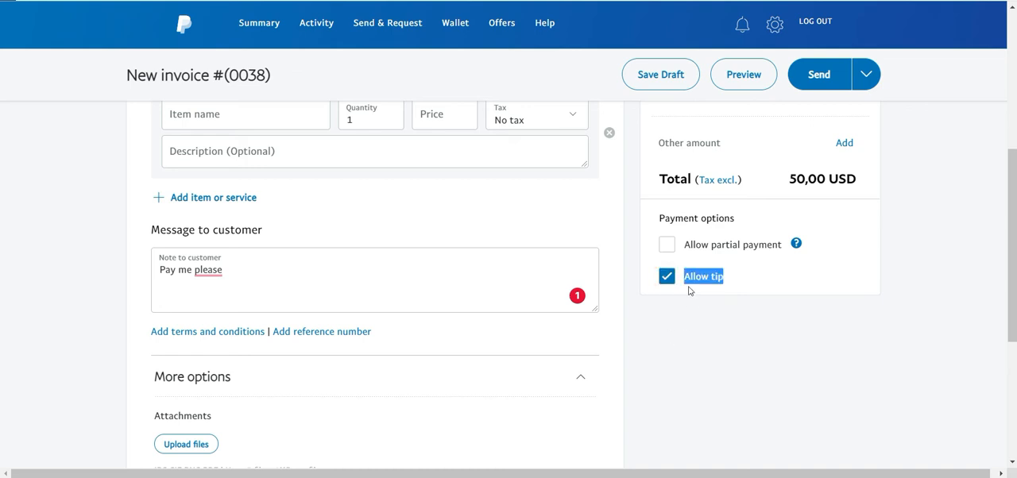
left_click(731, 324)
Review the alternative send options, request a preview of the invoice and look over the completed form.
scroll(746, 324, "up", 5)
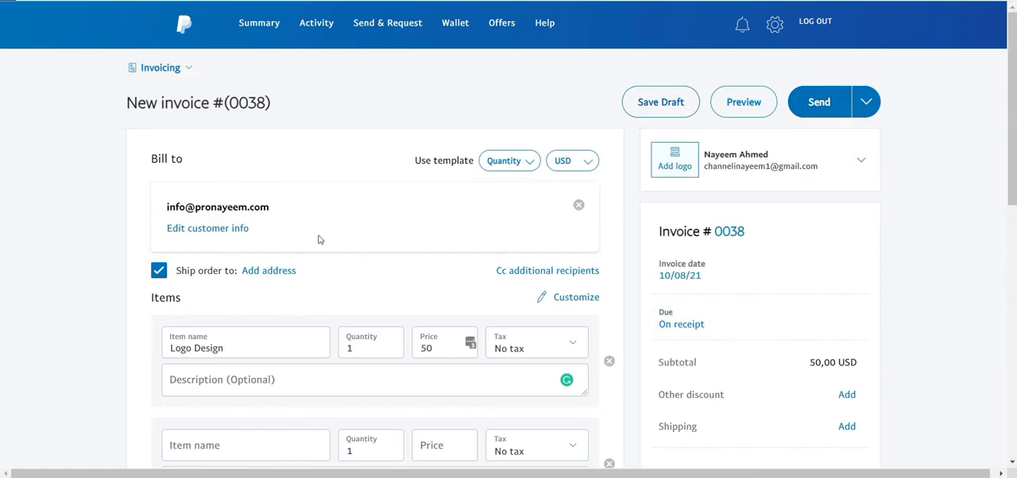
scroll(444, 261, "down", 3)
scroll(725, 226, "up", 3)
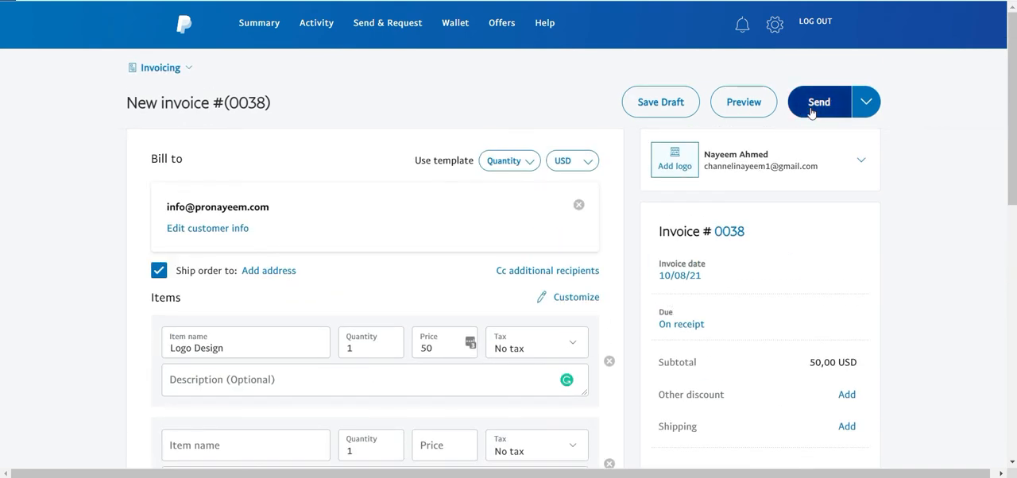
left_click(868, 106)
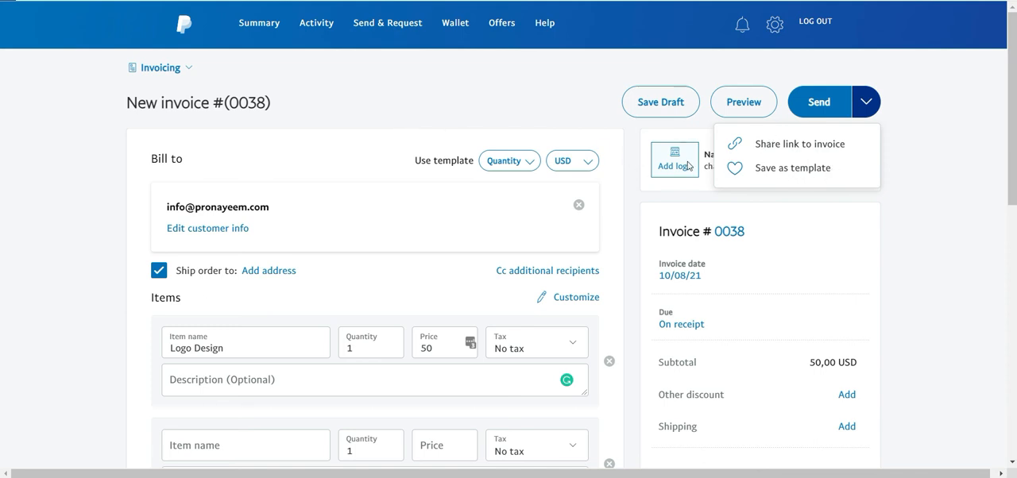
left_click(721, 68)
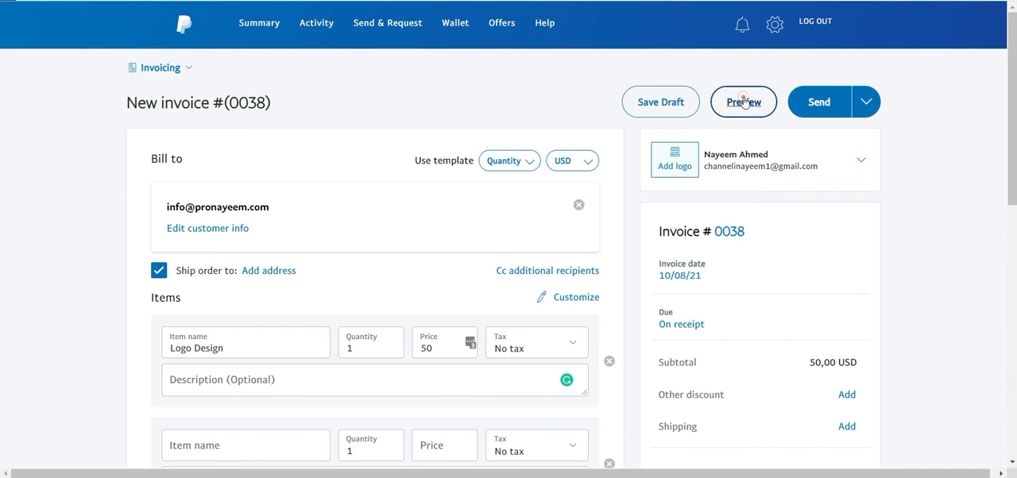
left_click(744, 102)
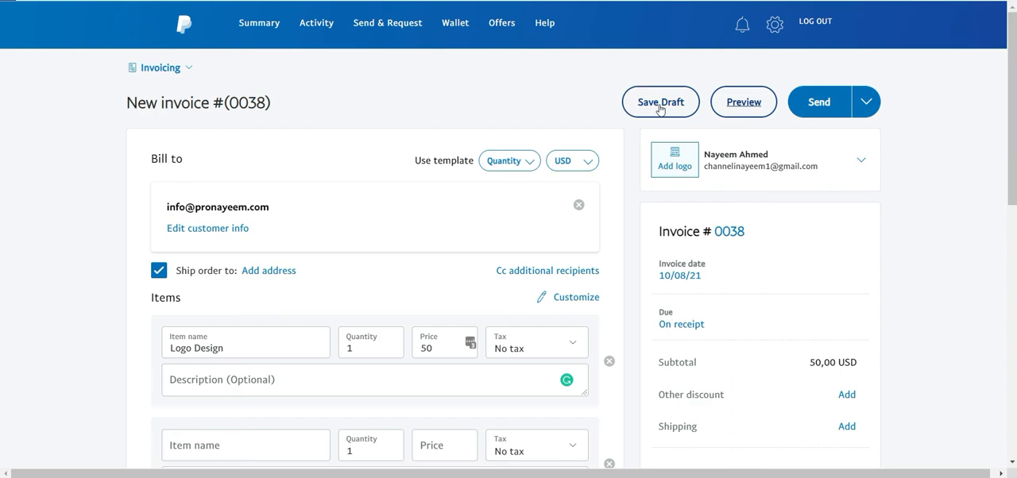
scroll(472, 261, "down", 3)
scroll(445, 275, "up", 3)
scroll(508, 159, "down", 3)
scroll(529, 225, "up", 3)
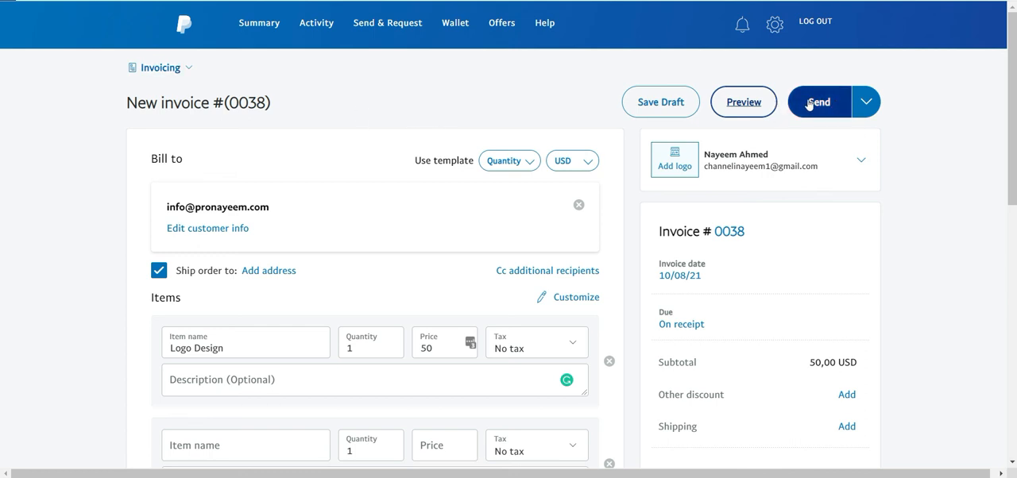
Open the list of existing invoices and look through their due dates, payment statuses and amounts.
left_click(188, 68)
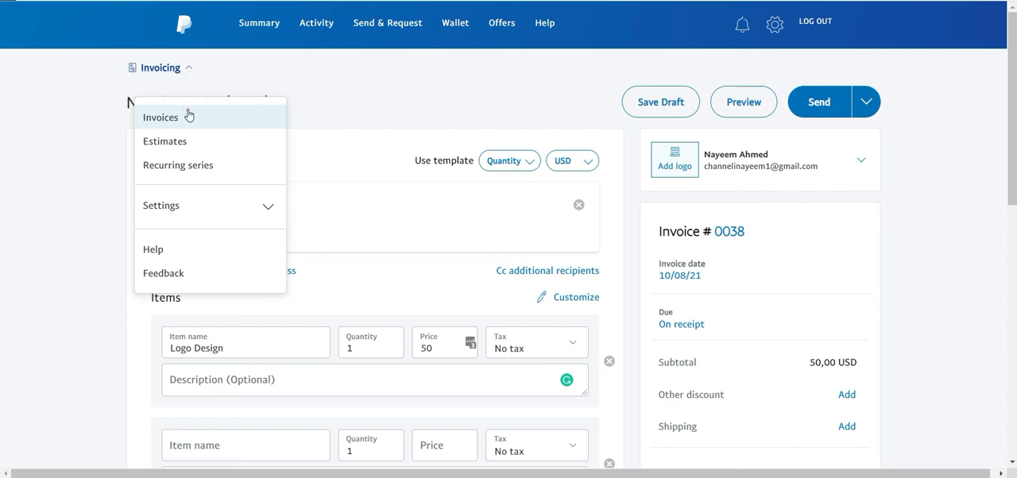
left_click(188, 116)
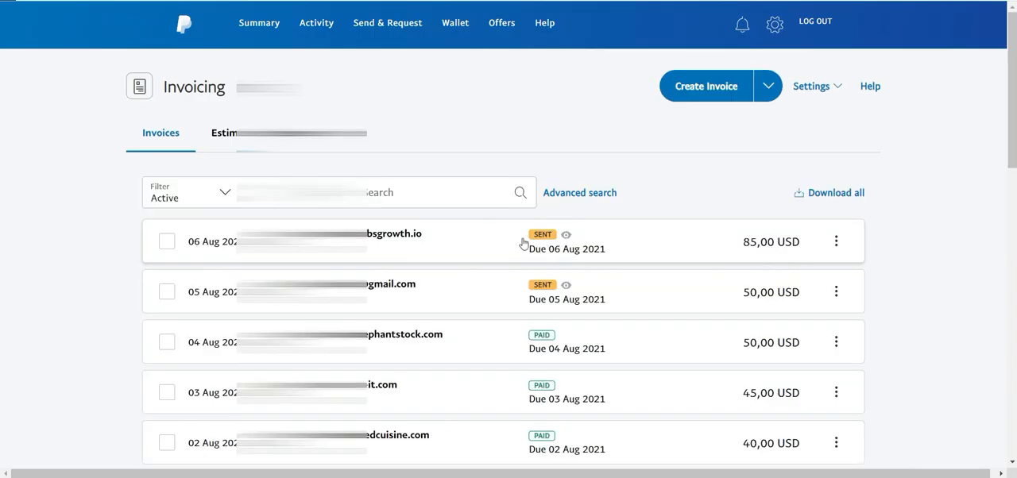
scroll(463, 227, "down", 3)
scroll(472, 182, "up", 3)
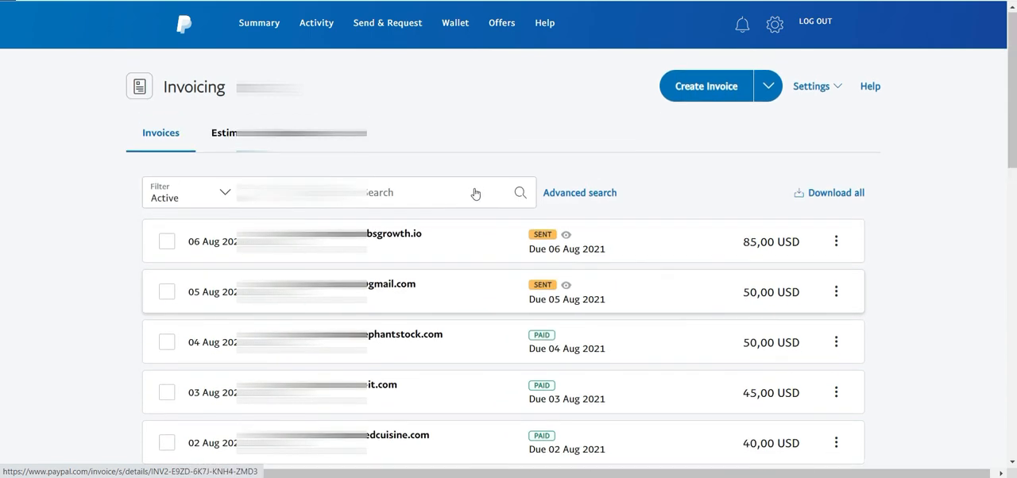
scroll(500, 290, "down", 2)
scroll(511, 261, "up", 2)
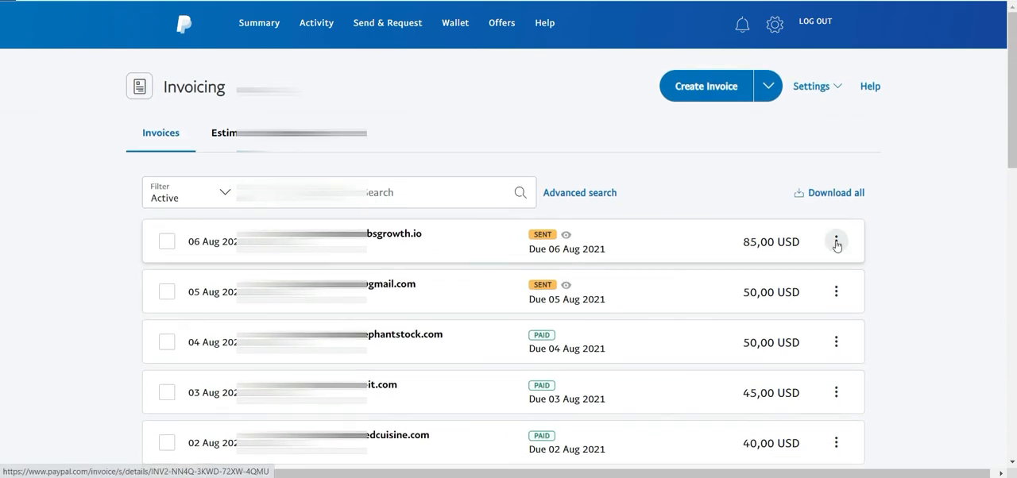
scroll(457, 285, "down", 2)
scroll(468, 302, "up", 2)
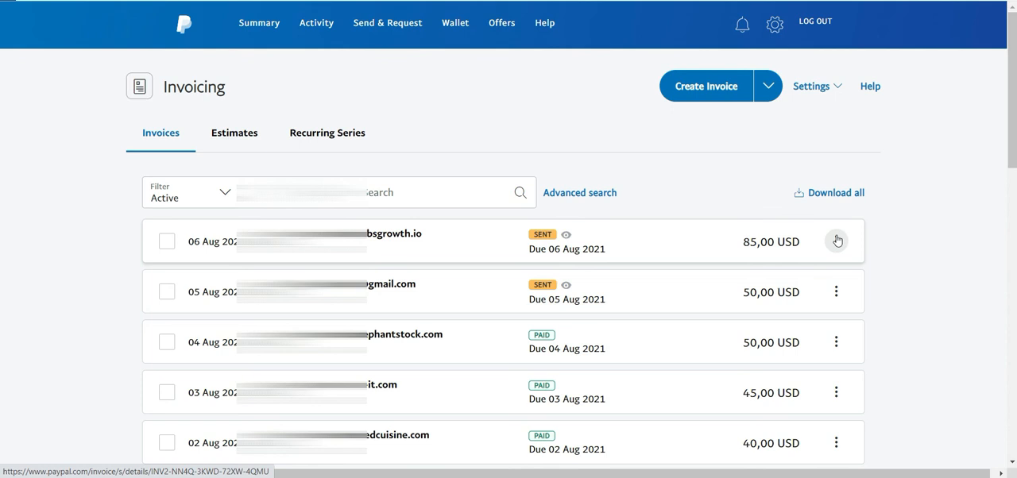
Examine the actions available for the 85 USD invoice due 06 Aug 2021 and look over the remaining invoices.
left_click(837, 241)
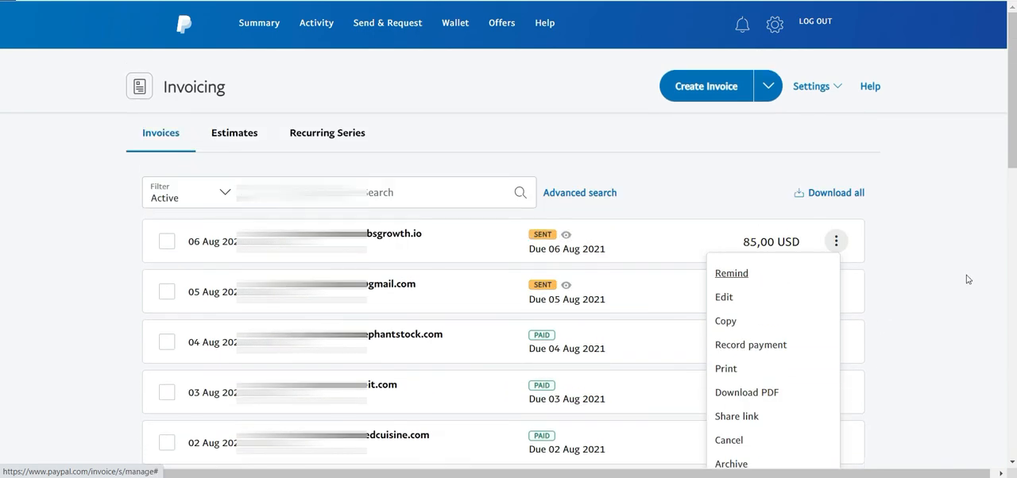
left_click(866, 287)
scroll(583, 256, "down", 3)
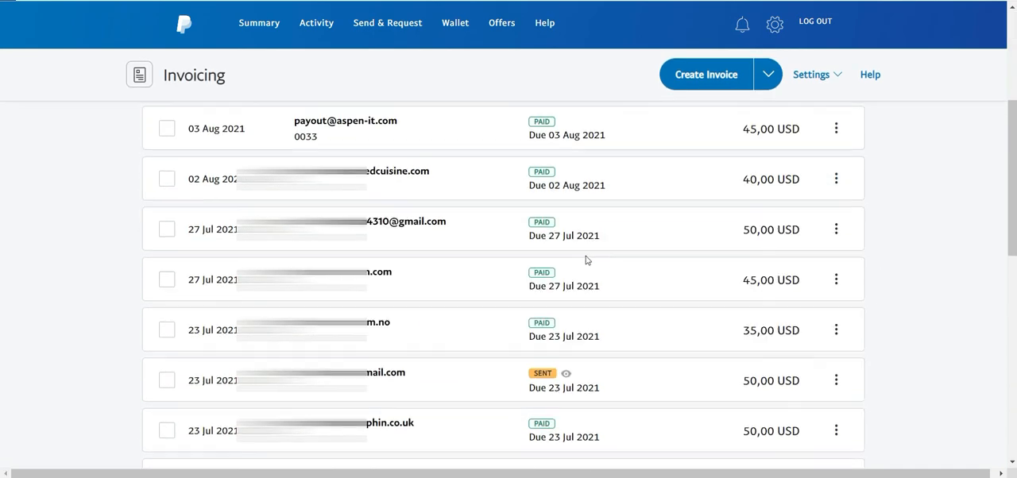
scroll(588, 259, "up", 3)
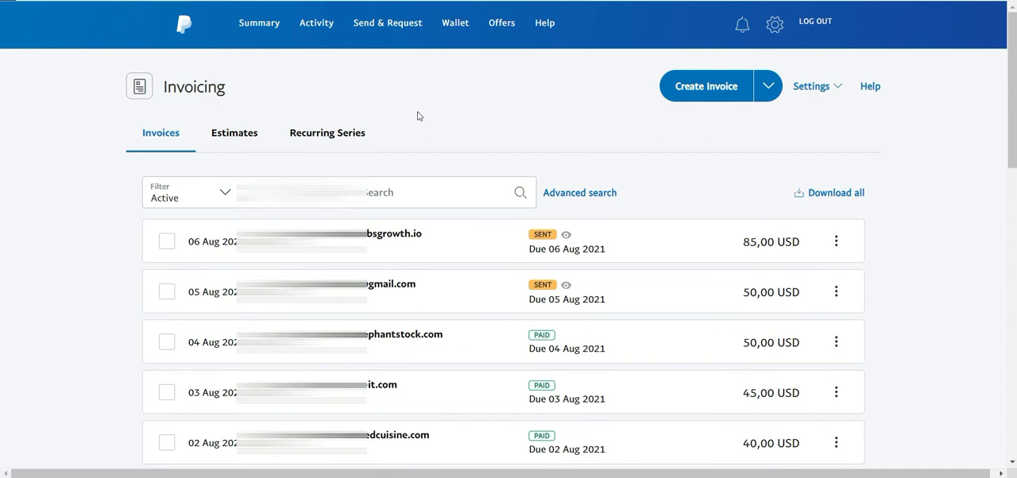